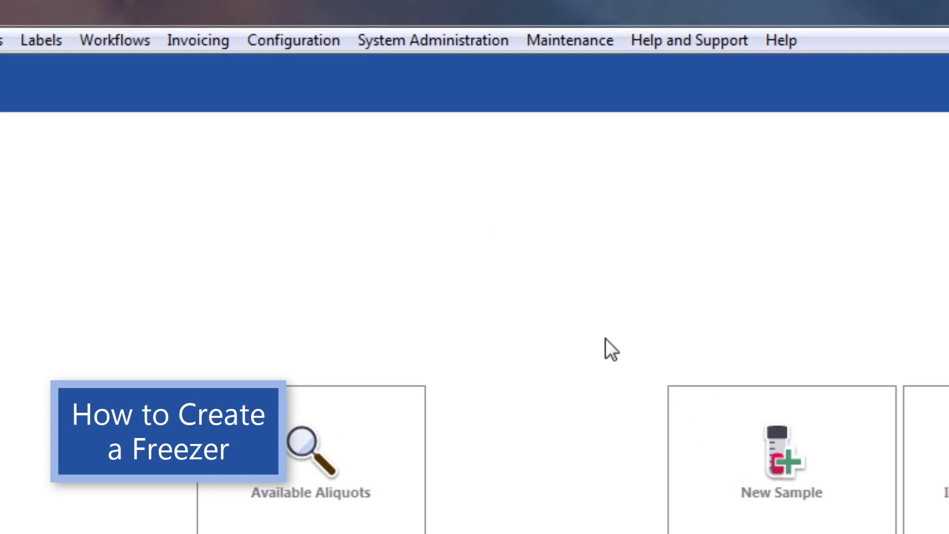
Open Configuration > Freezers and show the View Freezers list of existing freezers.
left_click(322, 40)
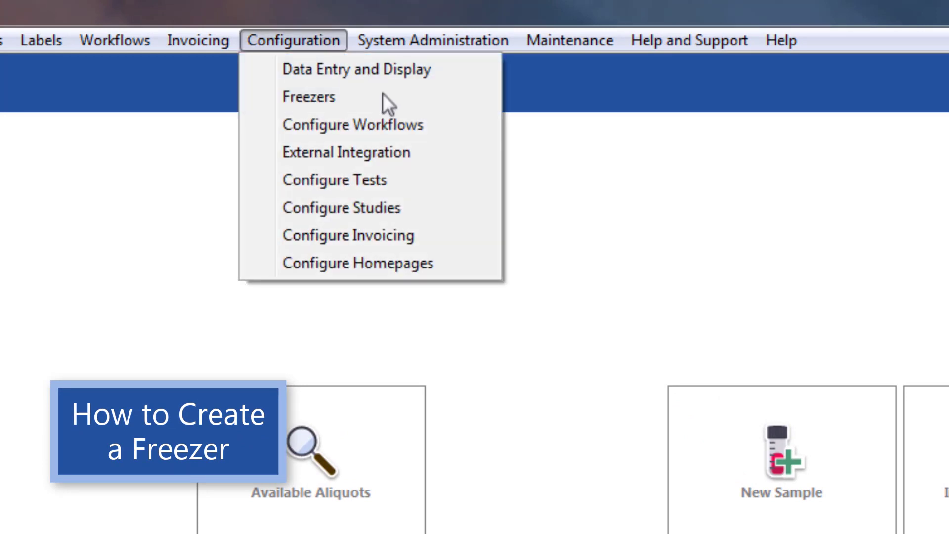
left_click(319, 32)
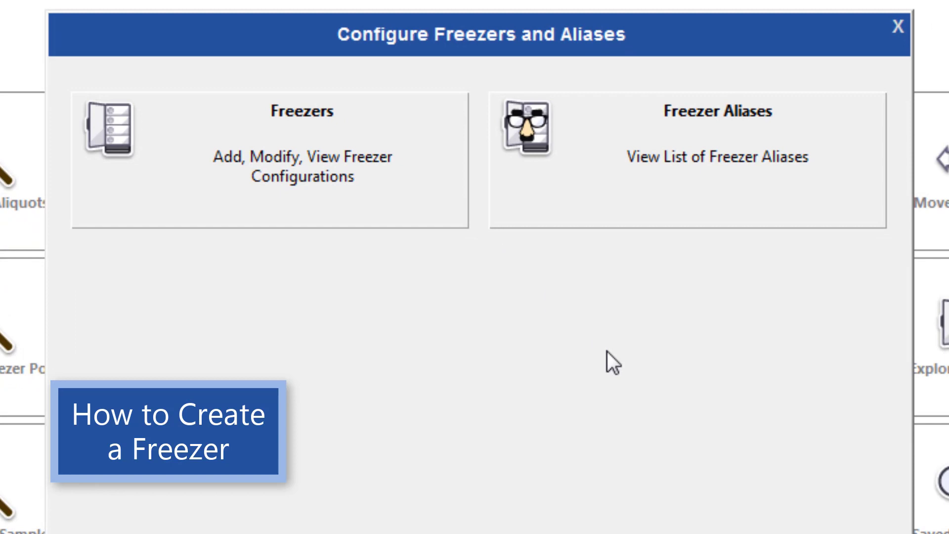
left_click(400, 202)
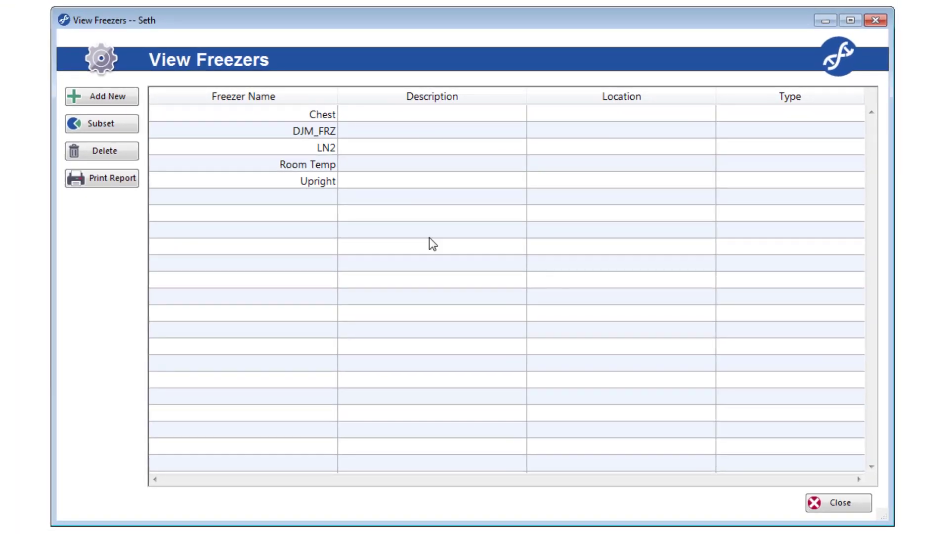
Create a new freezer record named 'Training Freezer' and start adding a section to it.
left_click(138, 102)
type("Training Fr")
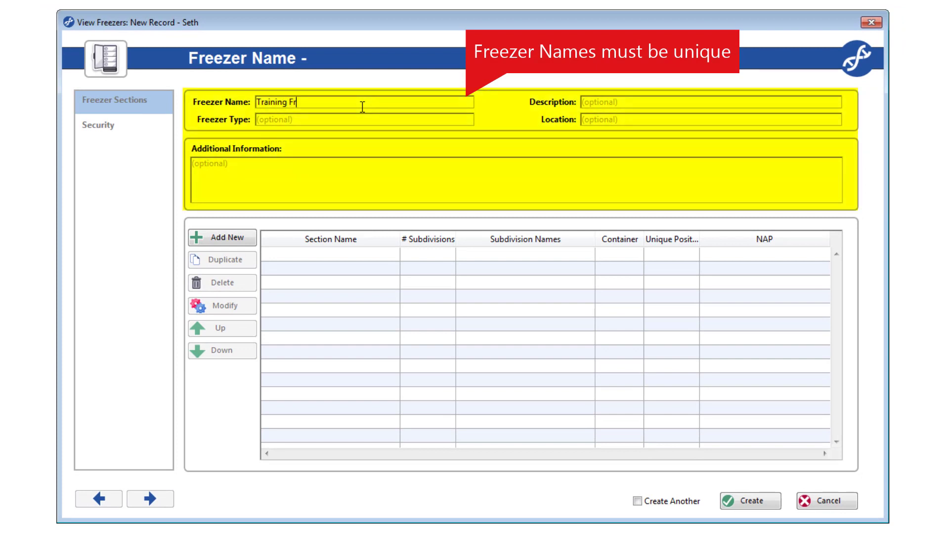
type("eezer")
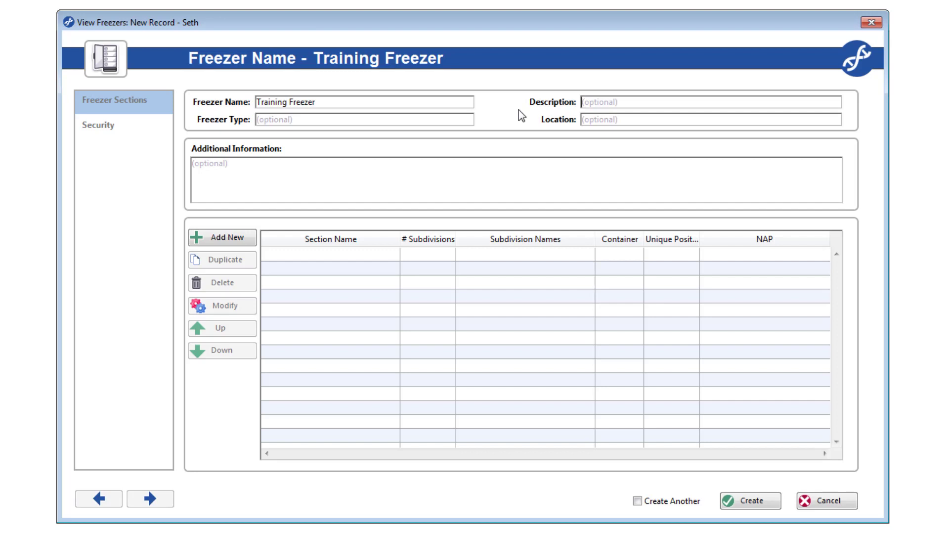
left_click(248, 237)
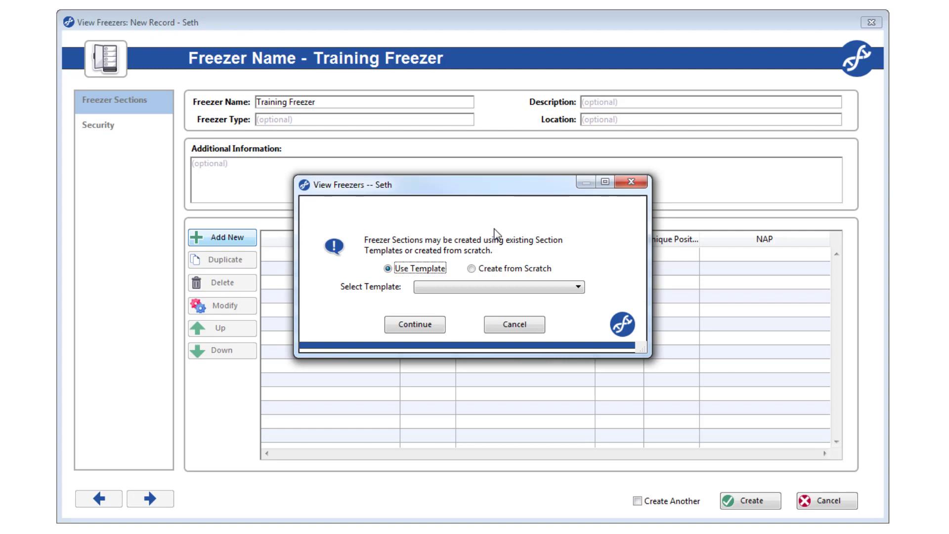
Skip the section templates, build the section from scratch, and name it 'Training Section'.
left_click(577, 287)
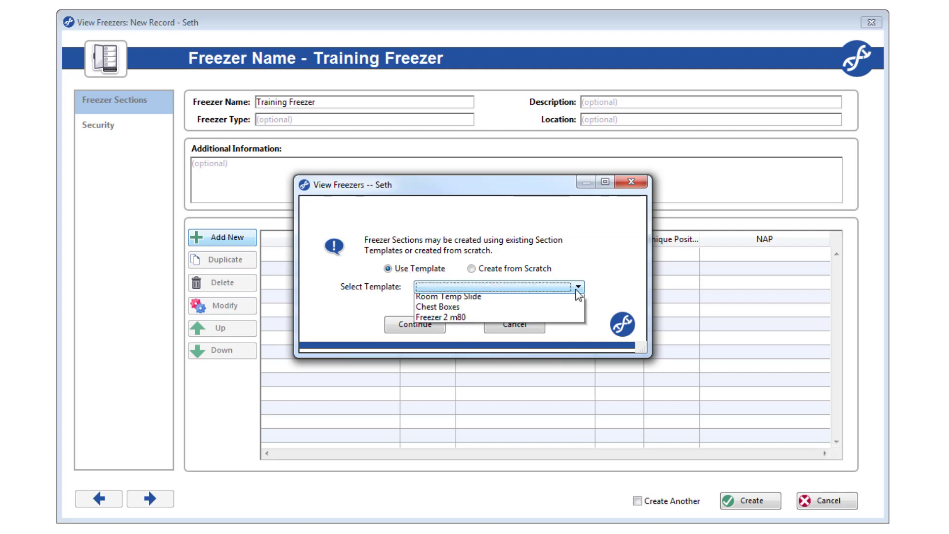
left_click(595, 269)
left_click(478, 269)
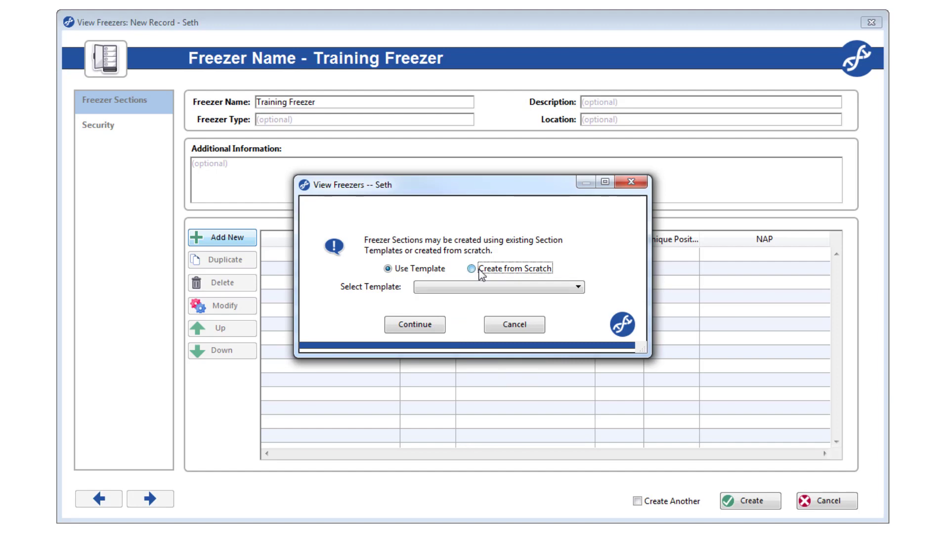
left_click(425, 325)
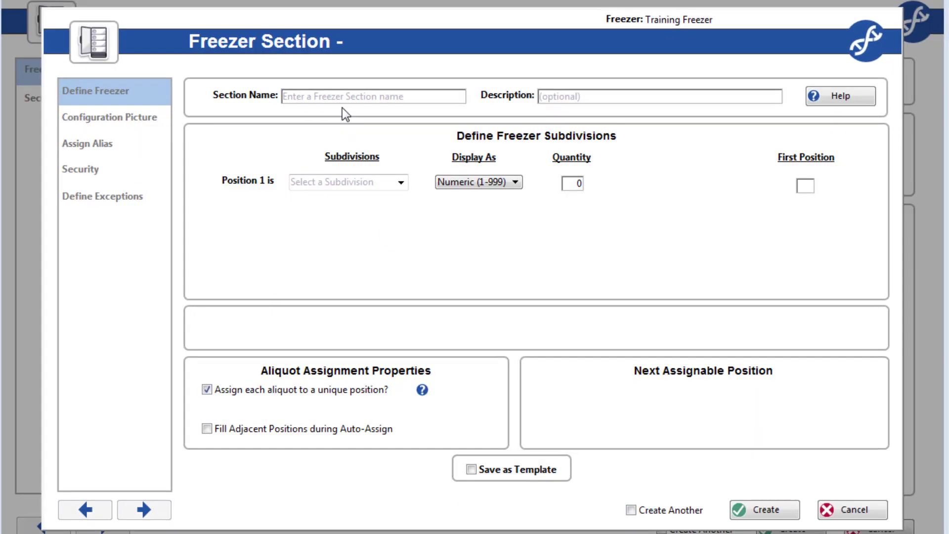
type("Training")
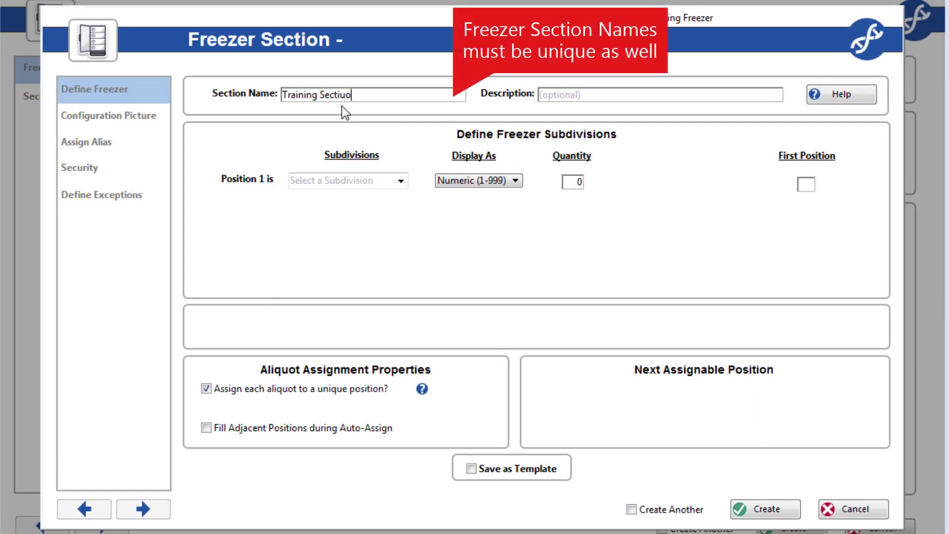
type(" Section")
key("Tab")
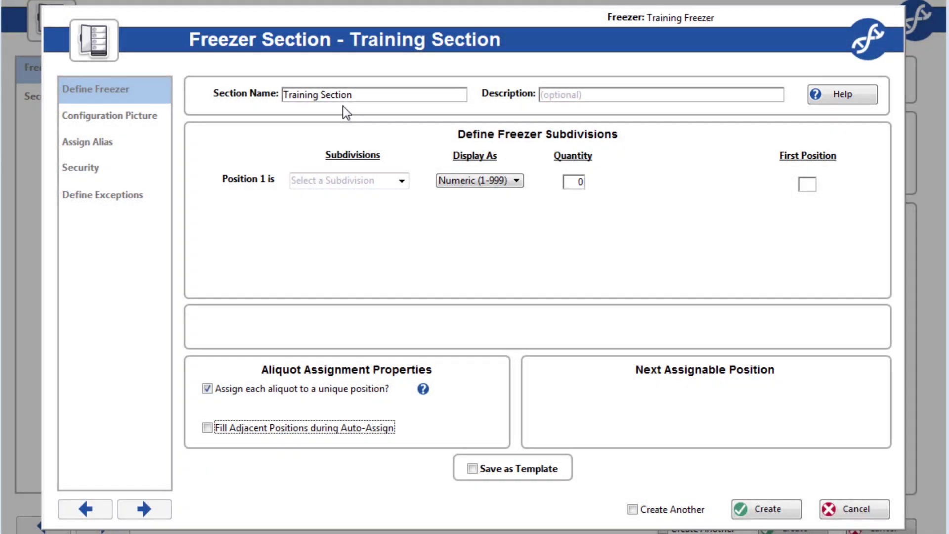
Set the first subdivision level of Training Section to Shelf.
left_click(402, 181)
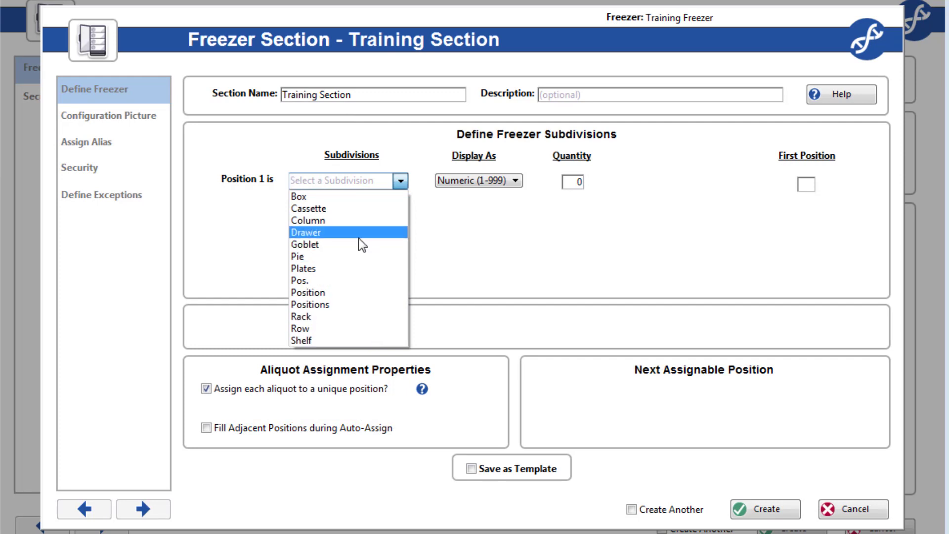
left_click(379, 144)
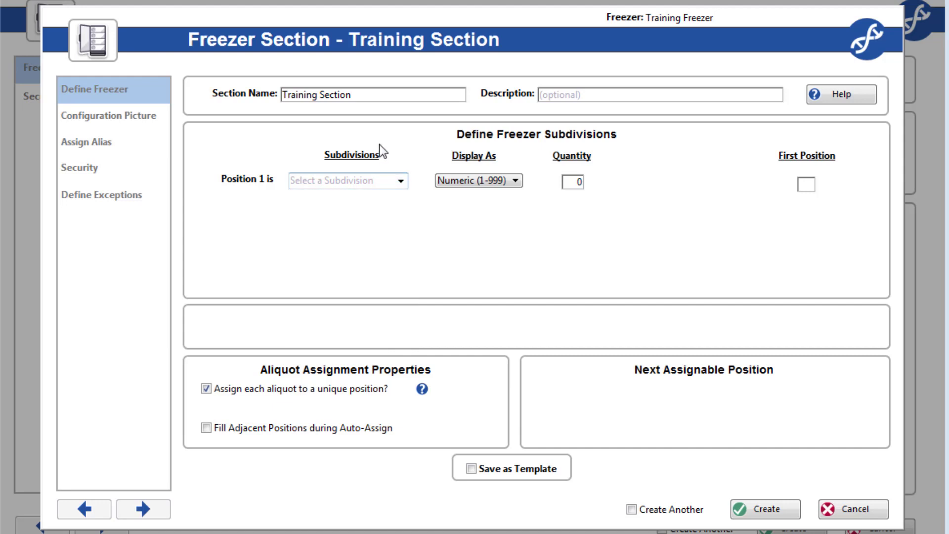
type("Racks")
left_click(401, 181)
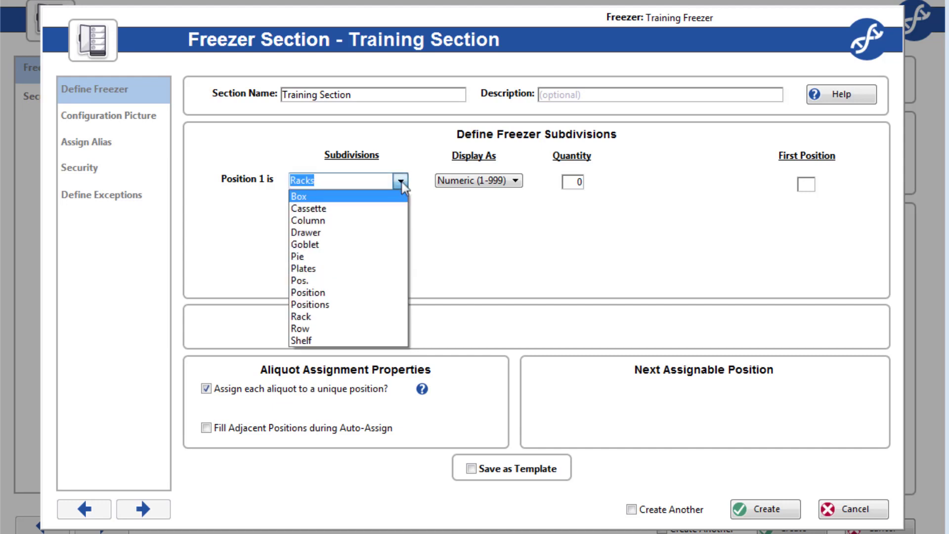
left_click(323, 340)
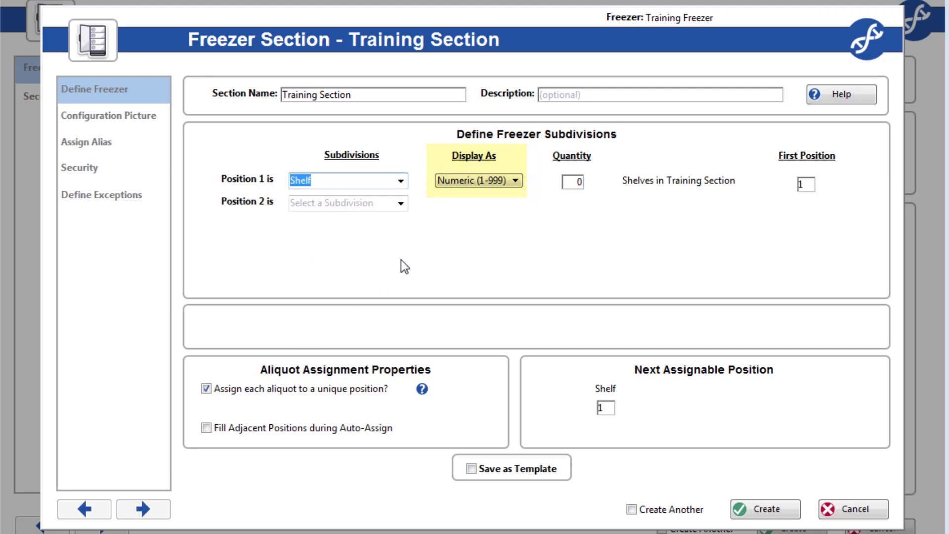
Give the shelves numeric (1-999) labels, quantity 6, first position 1.
left_click(497, 181)
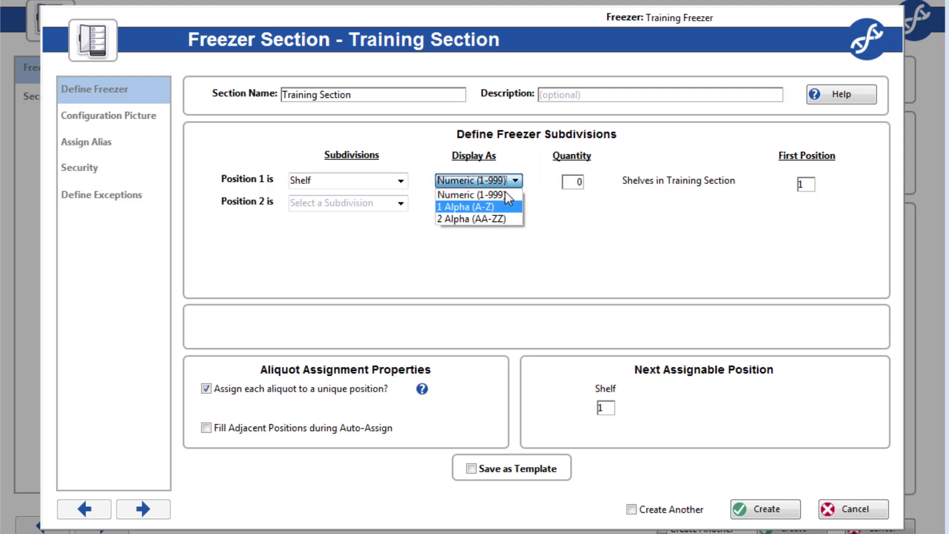
key("Down")
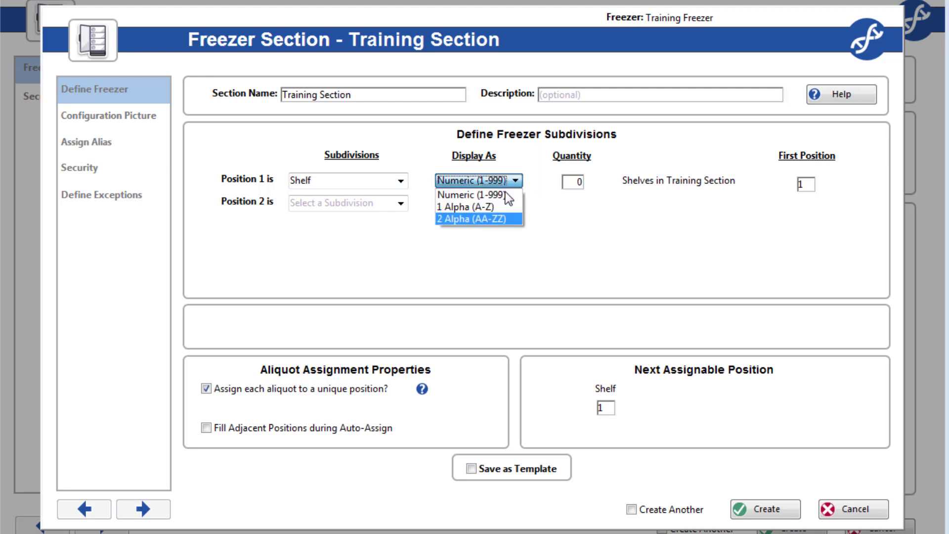
left_click(505, 193)
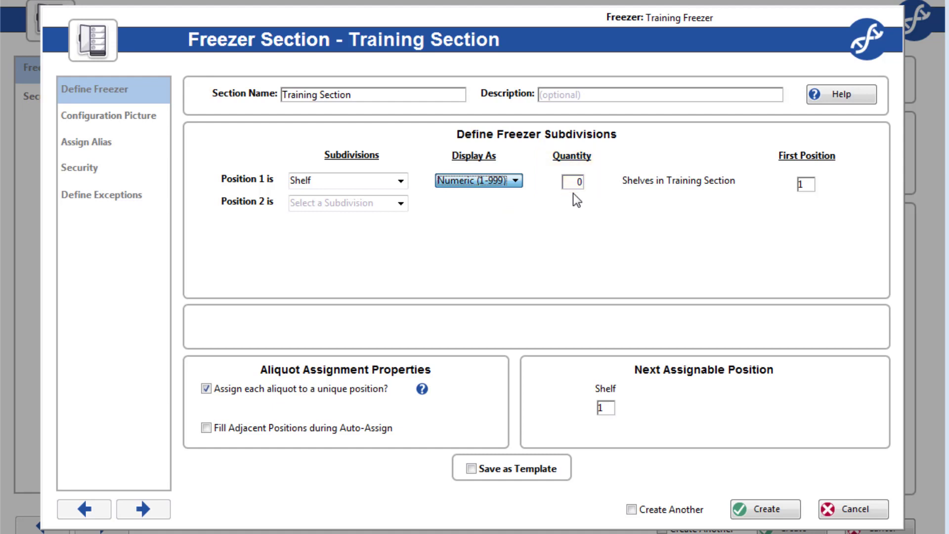
left_click(573, 179)
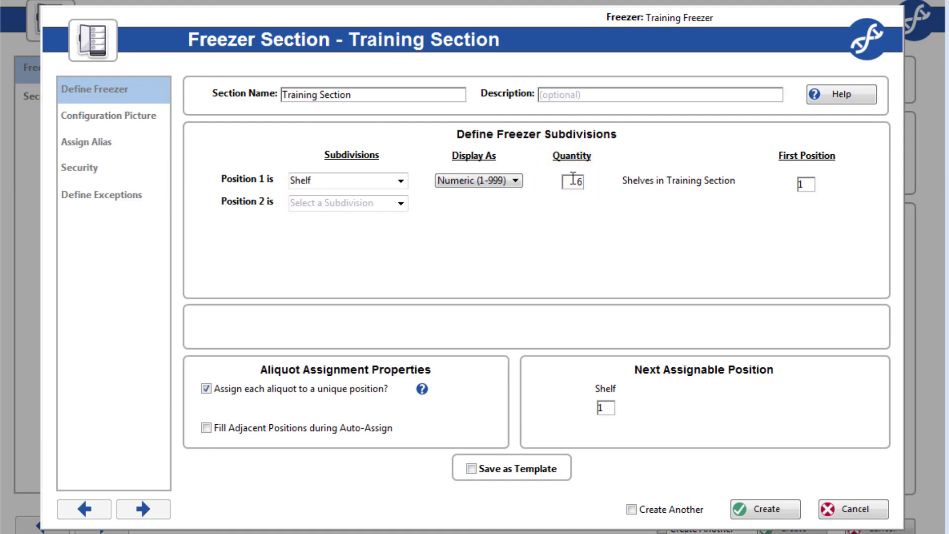
type("6")
double_click(805, 179)
key("BackSpace")
type("1")
Make the second level Rack, lettered alphabetically A–Z, with quantity 5.
left_click(401, 203)
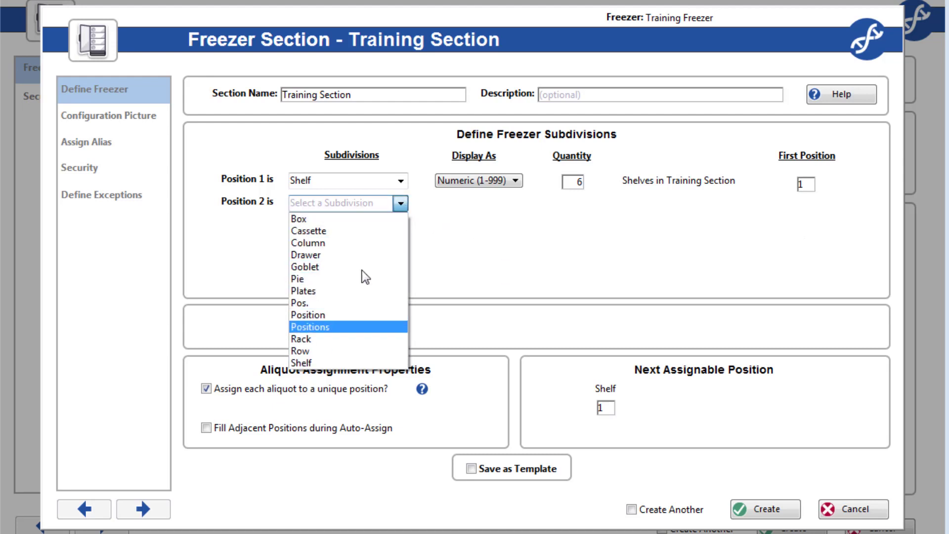
left_click(321, 338)
left_click(515, 205)
left_click(500, 229)
left_click(565, 206)
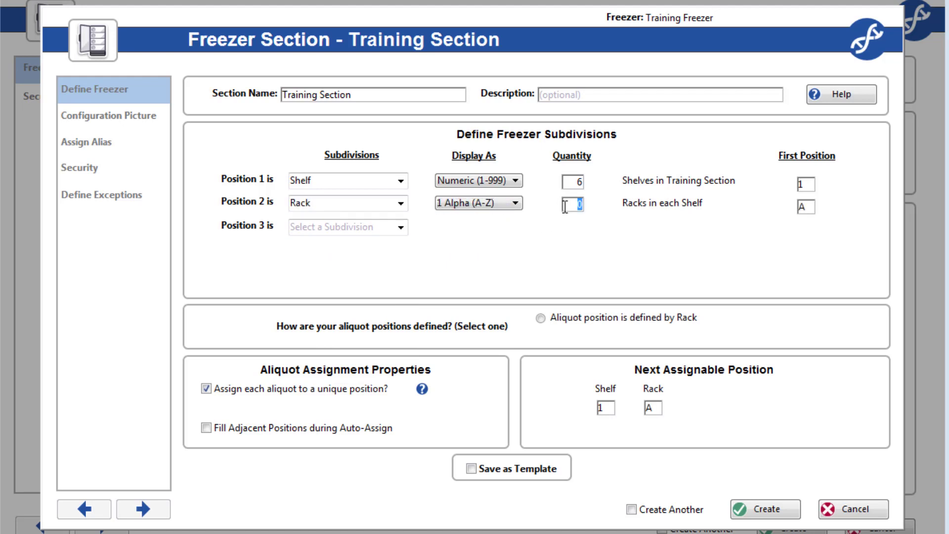
type("5")
left_click(401, 228)
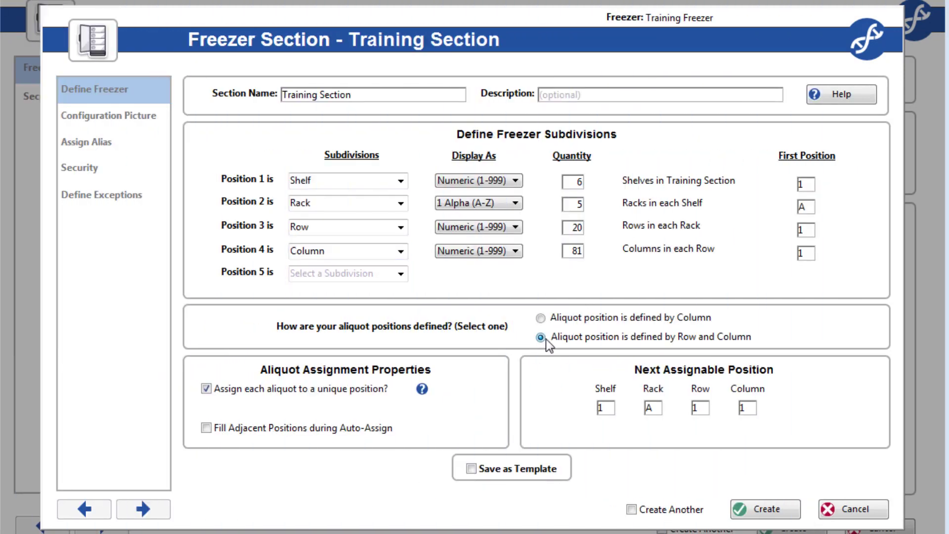
Change the third level to Box and define aliquot positions by Pos., keeping unique positions on.
left_click(400, 227)
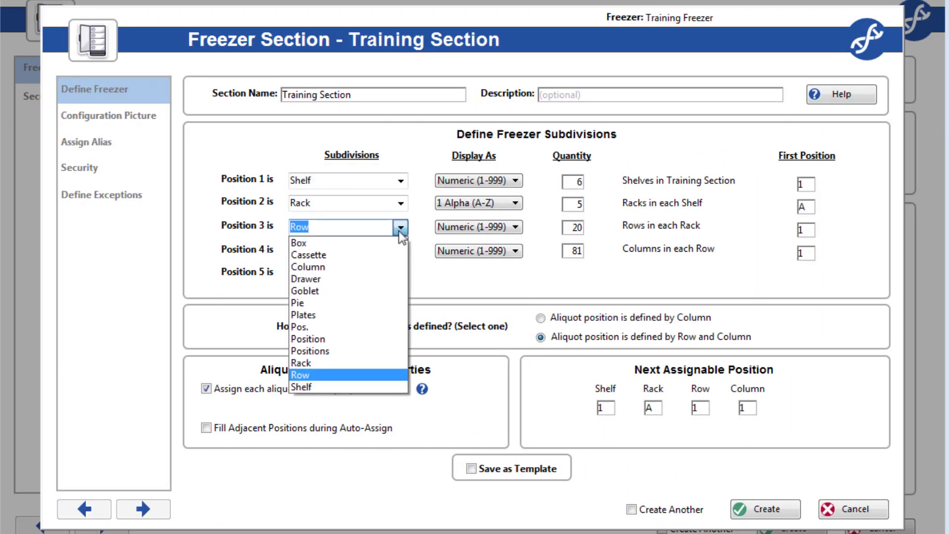
left_click(346, 241)
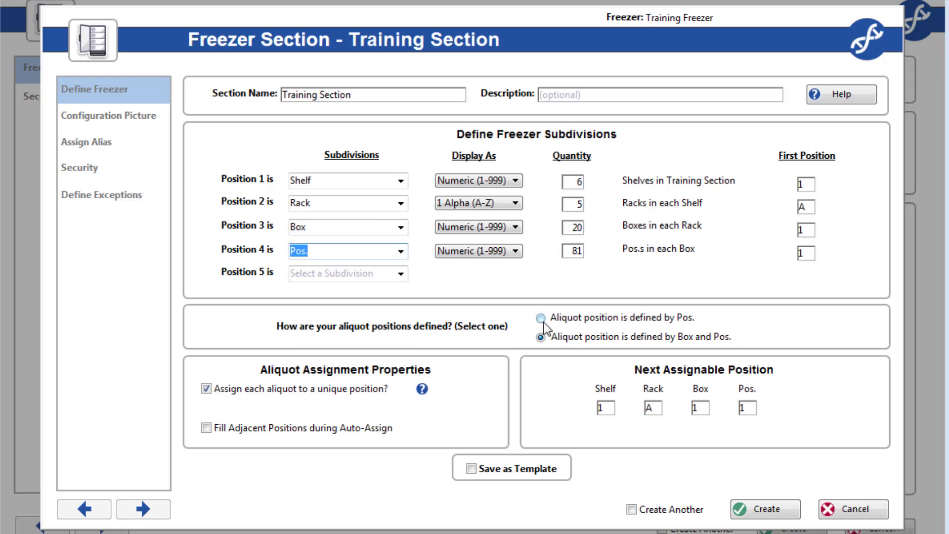
left_click(542, 321)
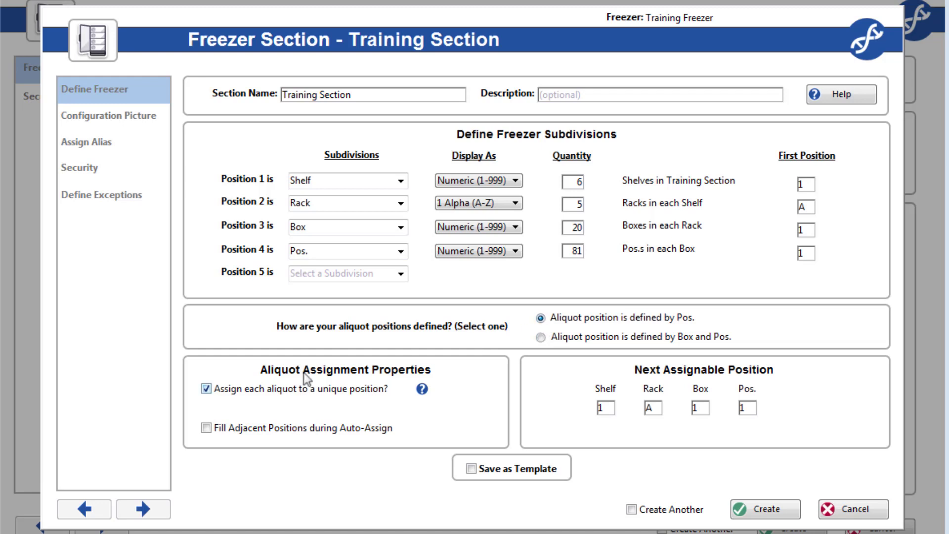
left_click(206, 388)
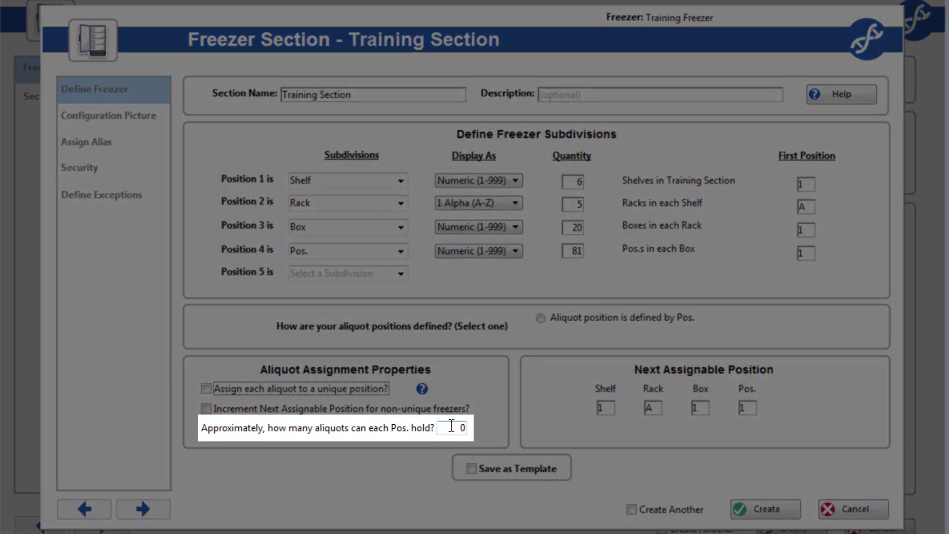
left_click(451, 426)
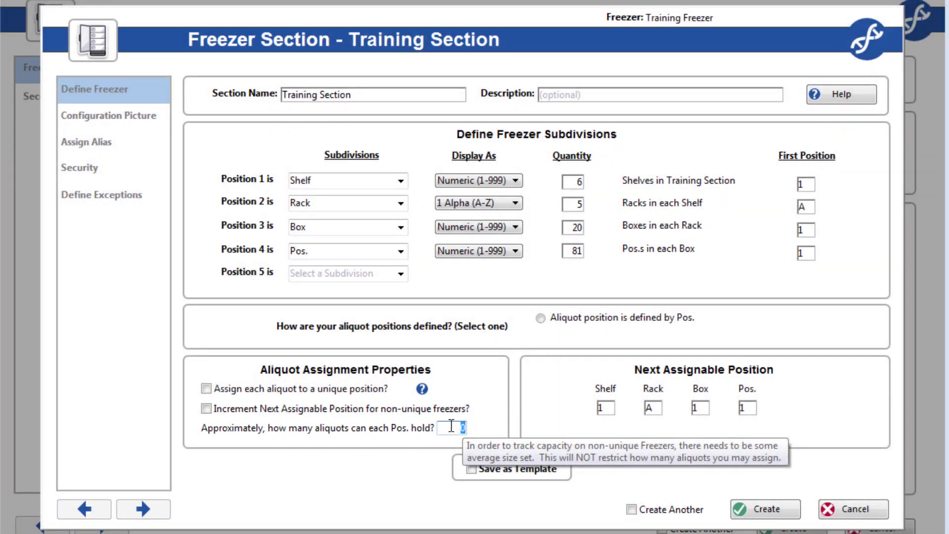
left_click(541, 318)
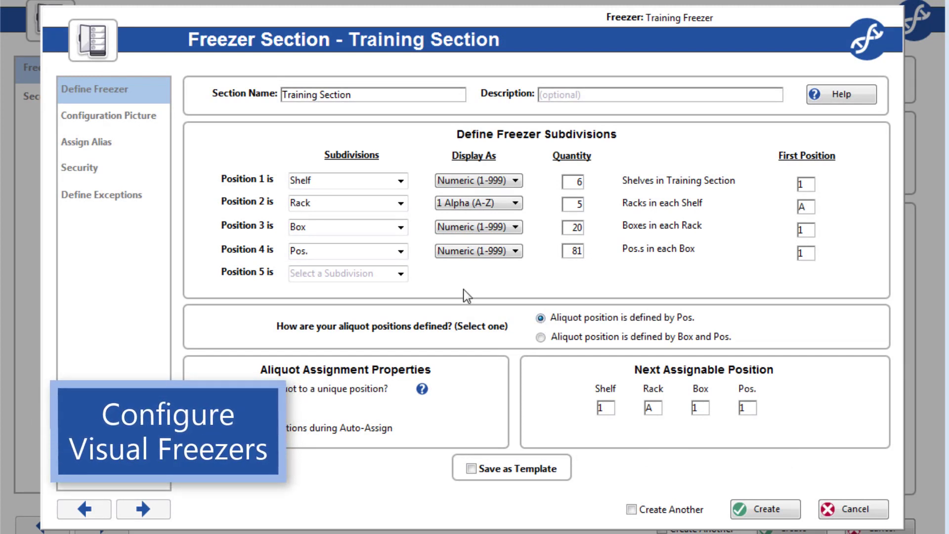
Open the section's configuration picture and browse Shelf 1's Rack A boxes.
left_click(132, 118)
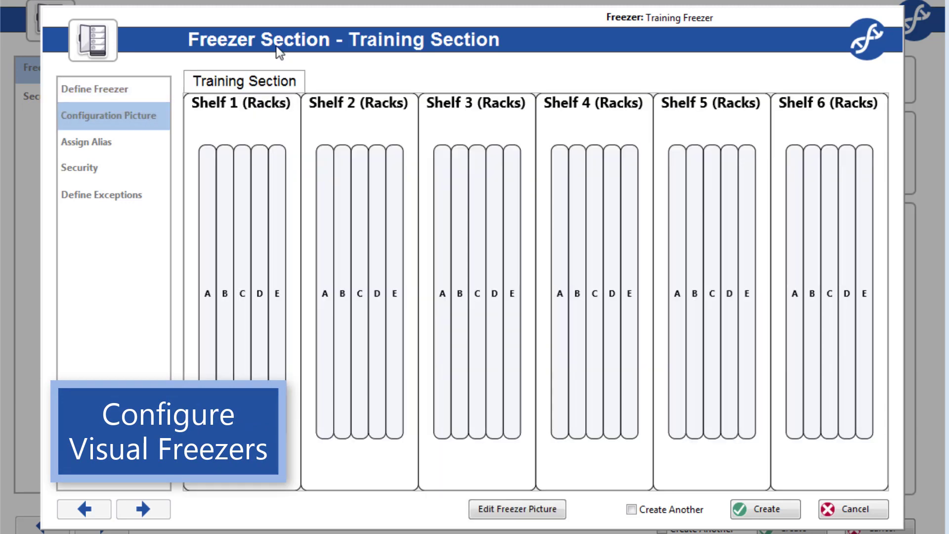
left_click(209, 159)
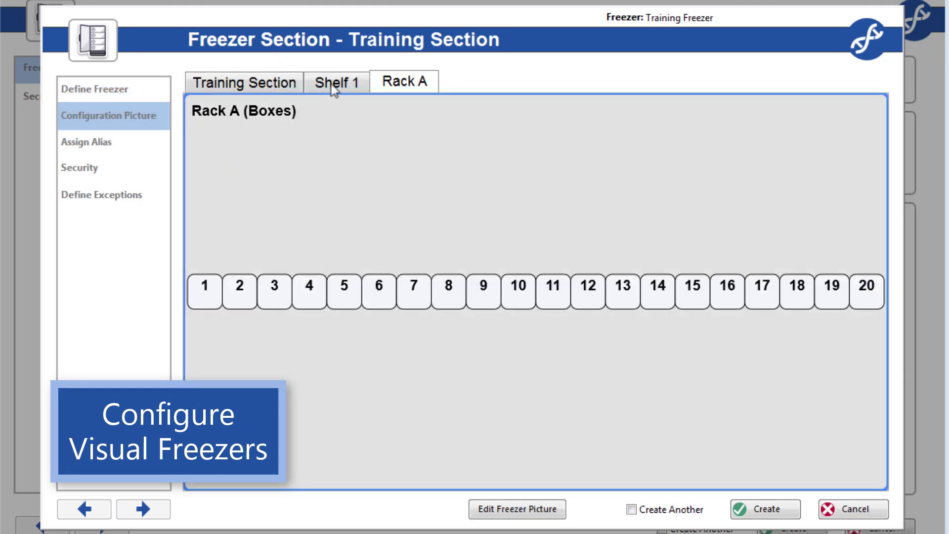
left_click(331, 84)
left_click(328, 84)
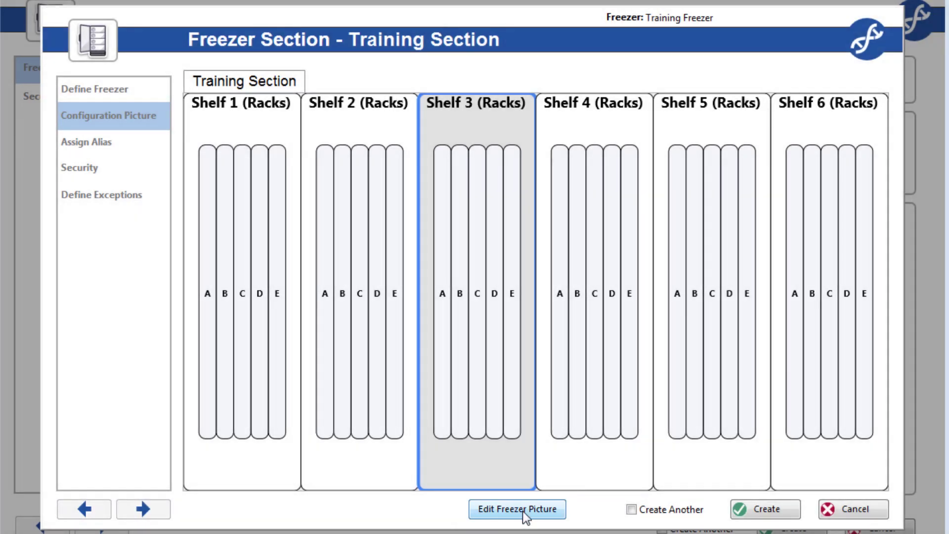
Set the shelf layout to 6 rows by 1 column and update the picture.
left_click(519, 511)
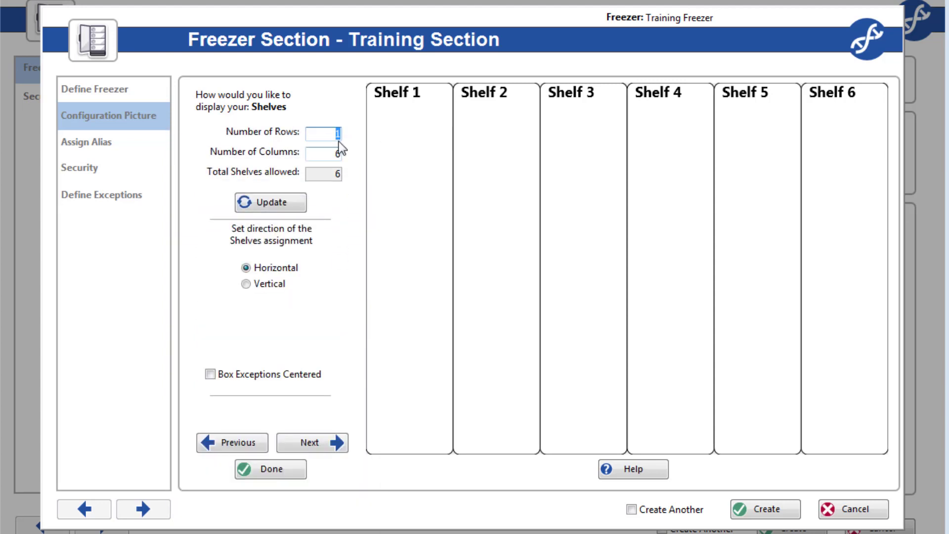
key("Tab")
left_click(256, 206)
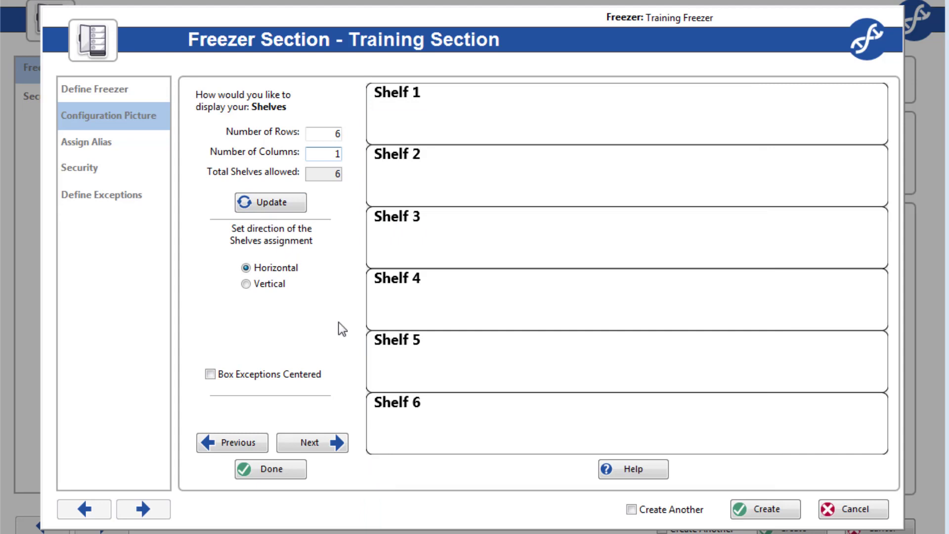
Keep the five racks side by side and arrange each rack's boxes as a 4-by-5 grid.
left_click(328, 446)
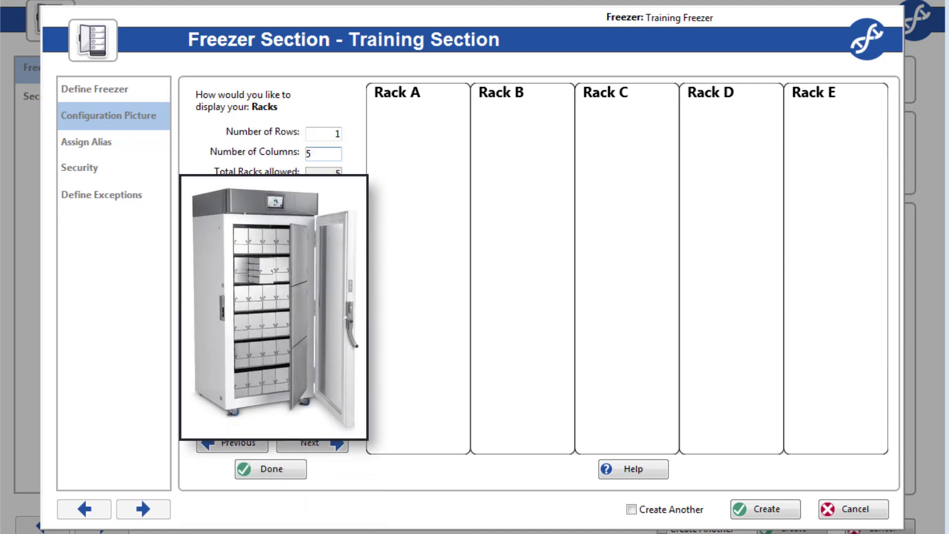
left_click(332, 438)
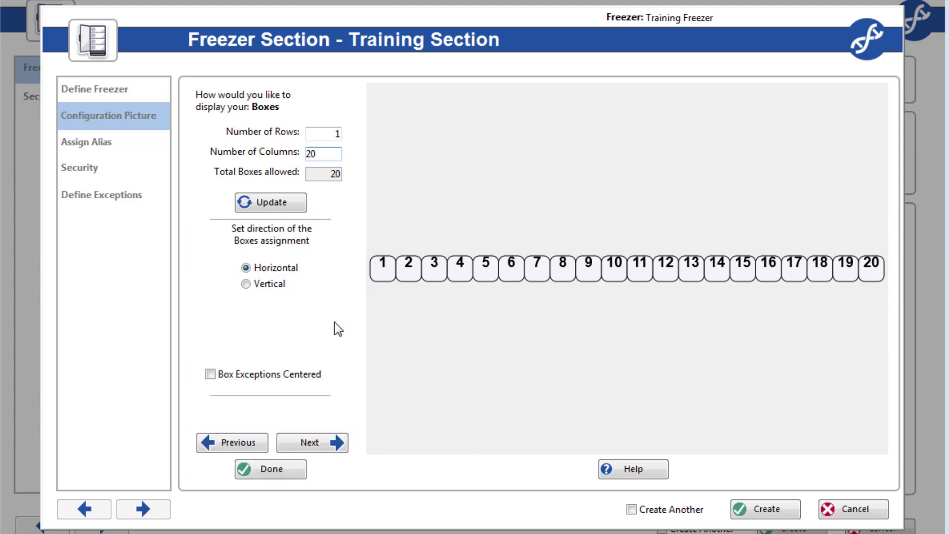
double_click(318, 134)
type("4")
key("Tab")
type("5")
left_click(295, 204)
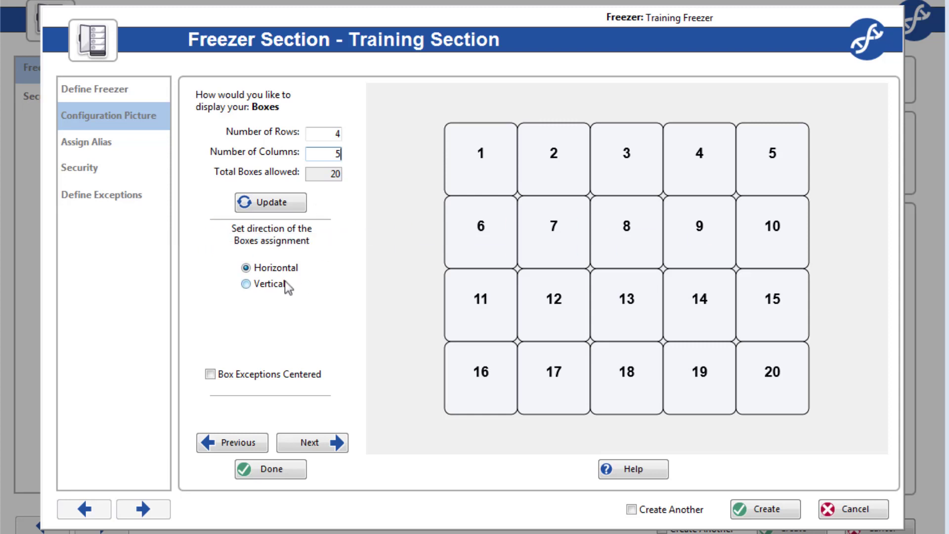
left_click(268, 283)
Restore horizontal box numbering and keep each box's 9-by-9 positions numbered horizontally.
left_click(272, 268)
left_click(338, 447)
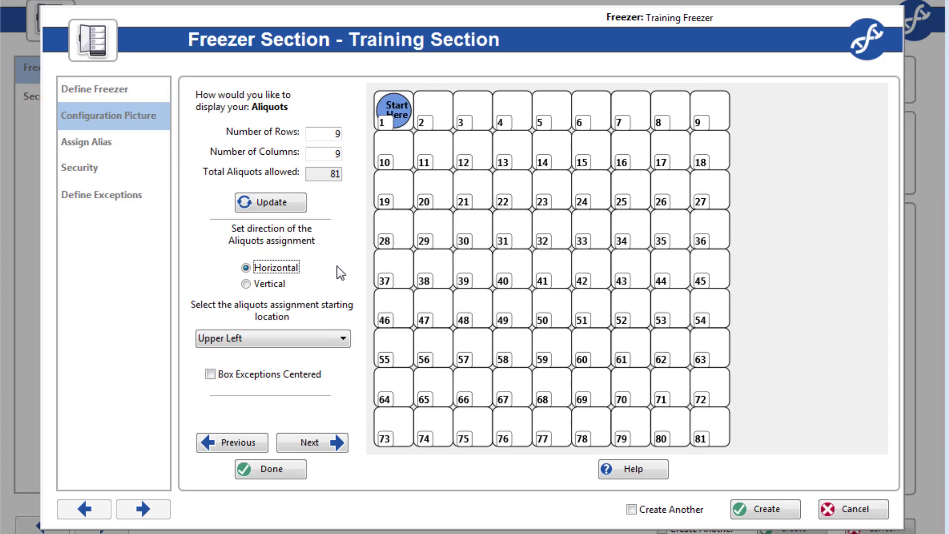
left_click(266, 283)
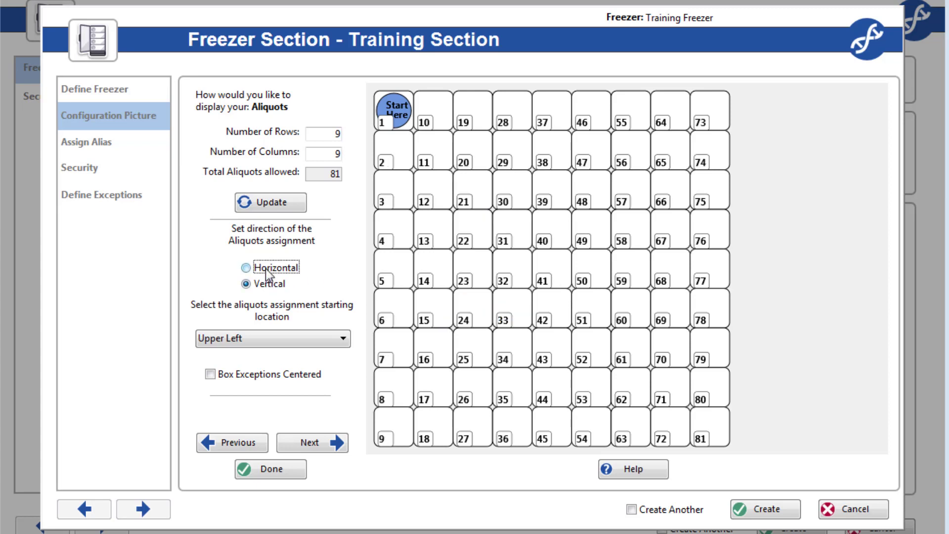
left_click(266, 268)
Try the Upper Right and Lower Right start corners, settle on Upper Left, and show the full picture.
left_click(332, 337)
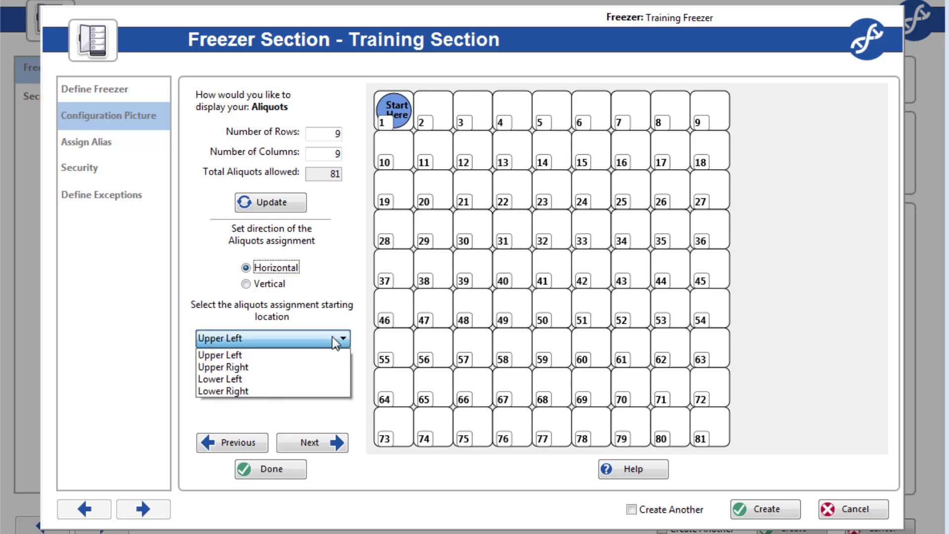
left_click(302, 367)
left_click(339, 341)
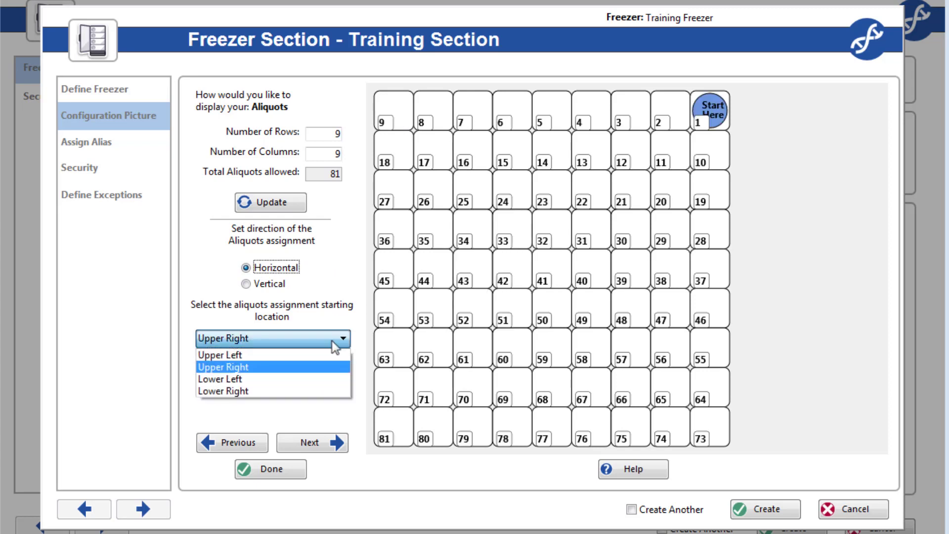
left_click(290, 388)
left_click(320, 340)
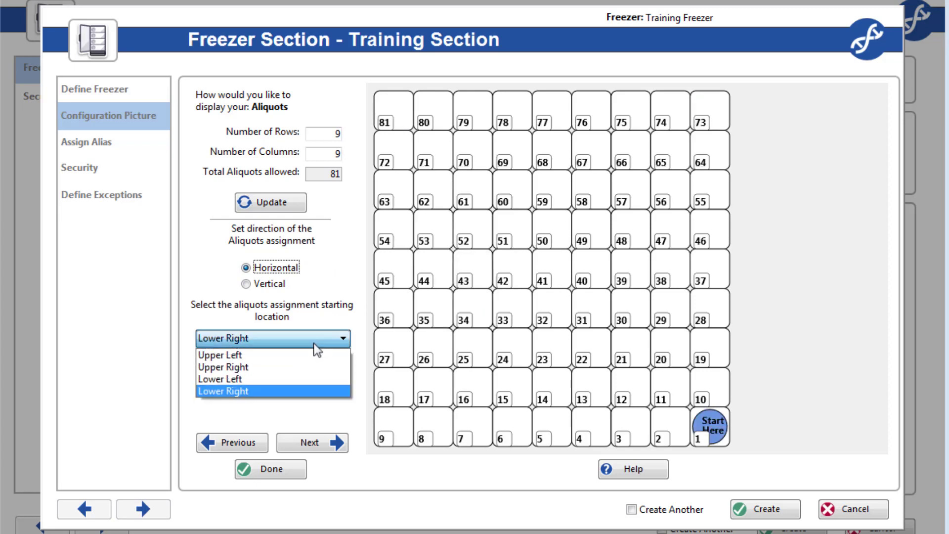
left_click(299, 352)
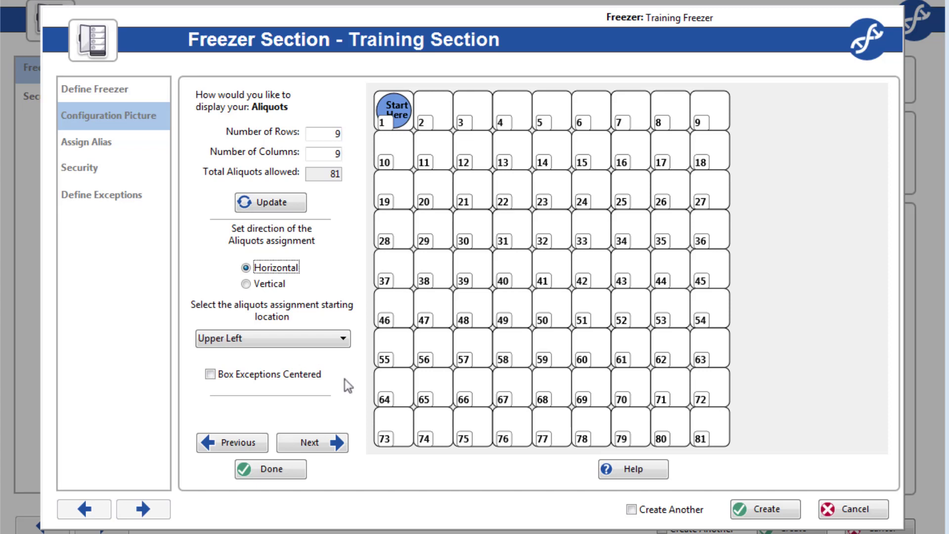
left_click(339, 448)
left_click(229, 321)
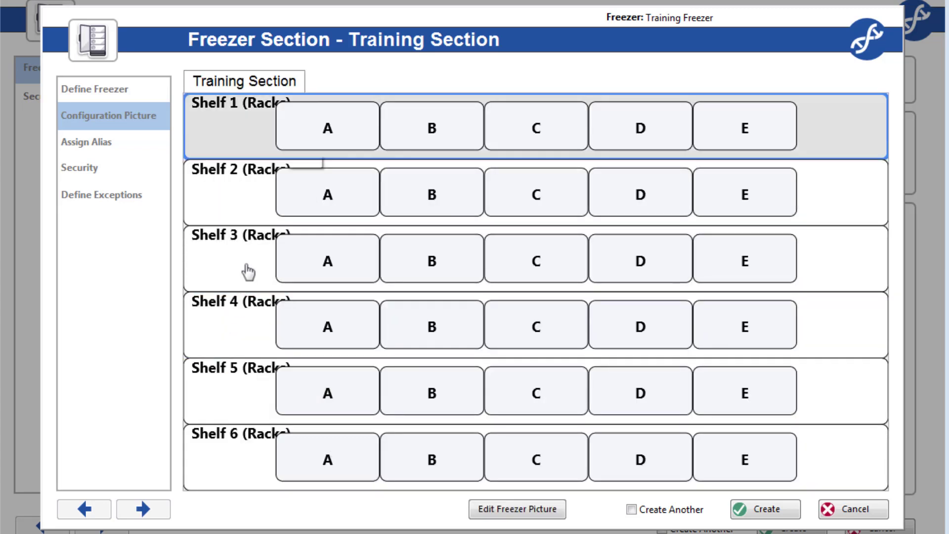
View Shelf 1's Rack A boxes, then open Shelf 4 to show racks A–E.
double_click(303, 118)
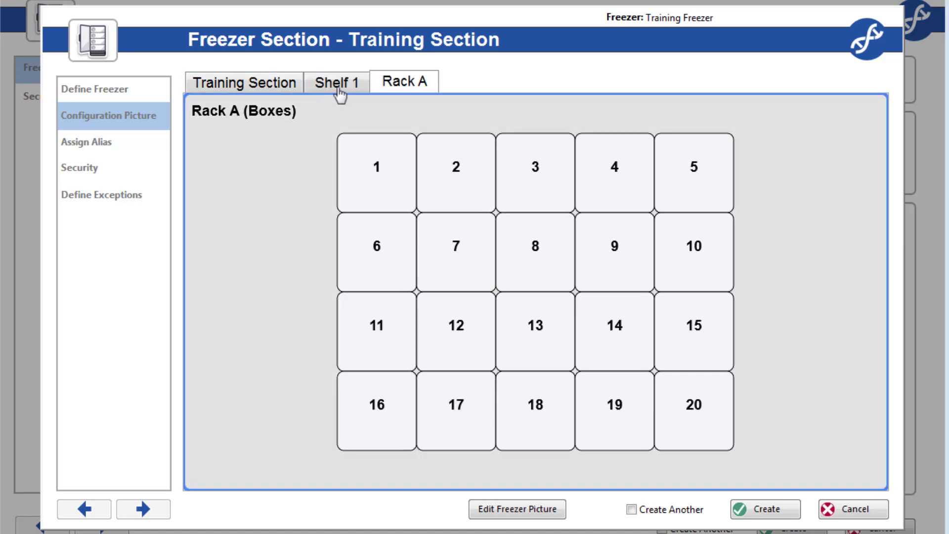
left_click(341, 85)
left_click(268, 84)
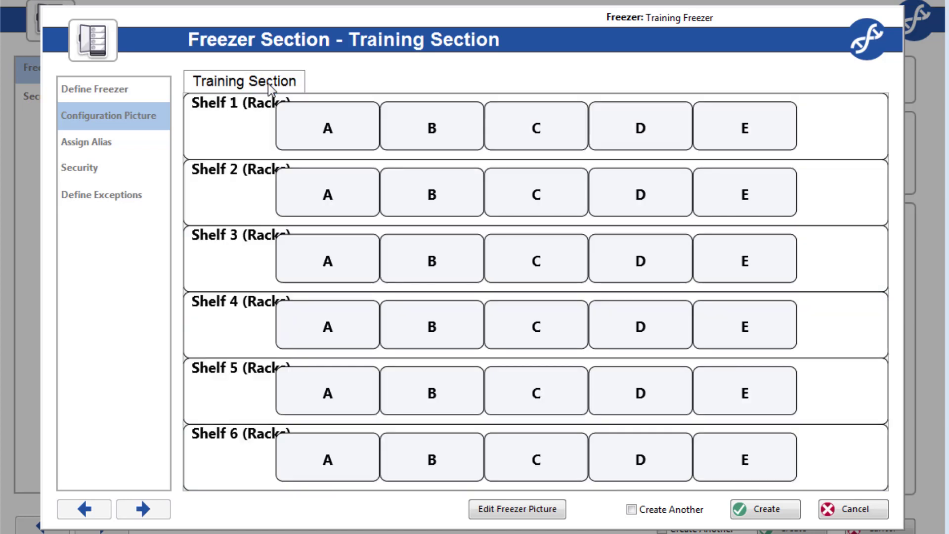
double_click(258, 322)
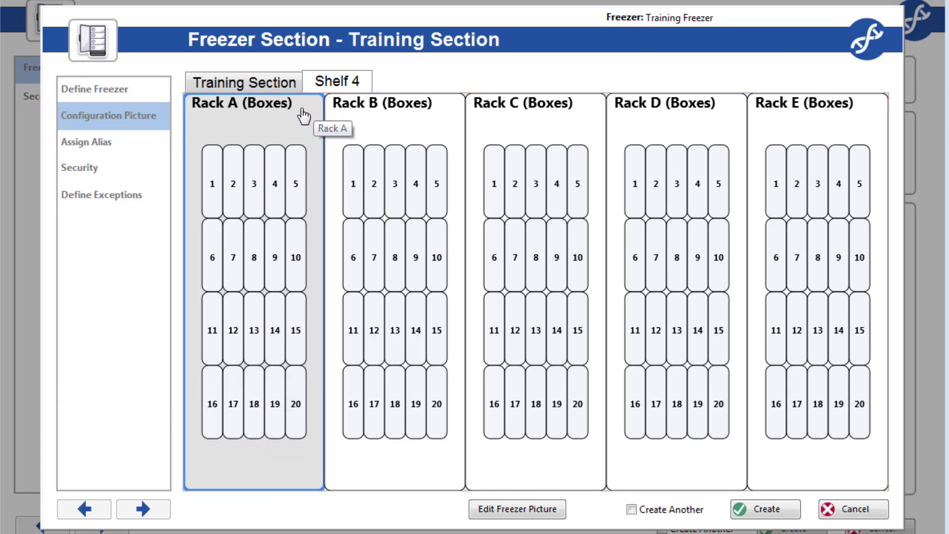
Start a new layout exception for Shelf 4 covering ALL racks.
left_click(125, 201)
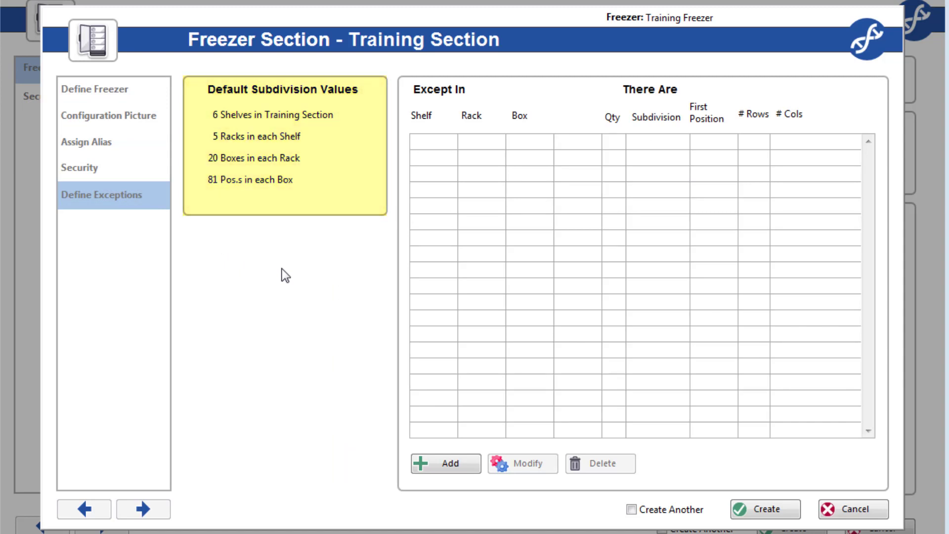
left_click(469, 467)
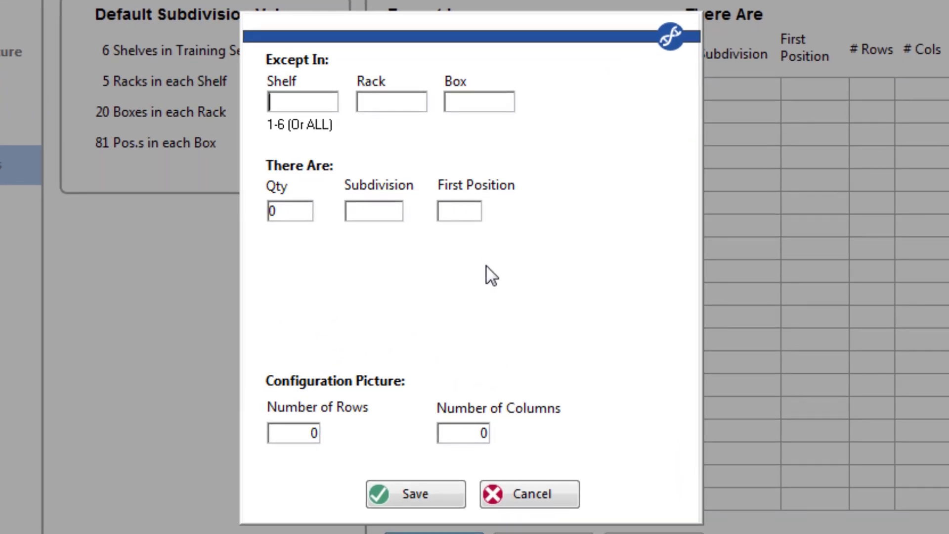
type("4")
key("Tab")
type("ALL")
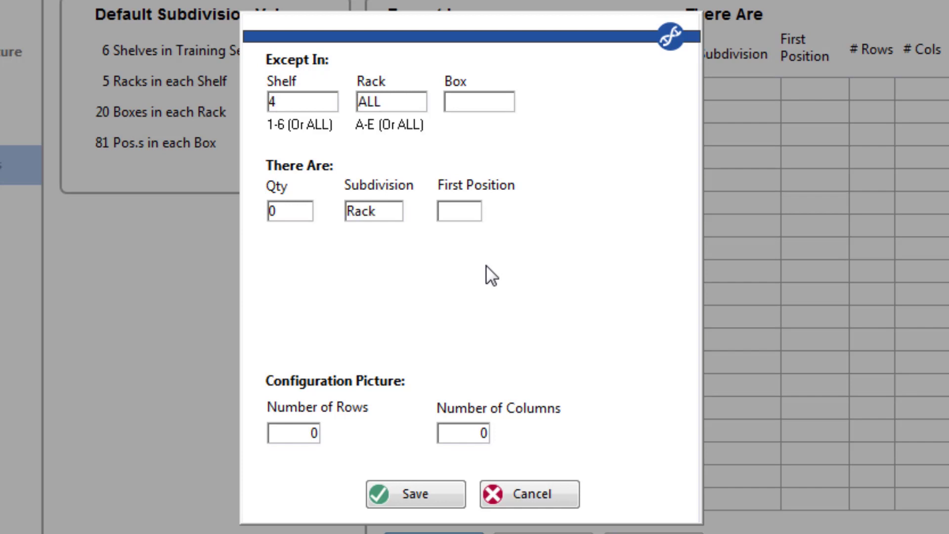
key("Tab")
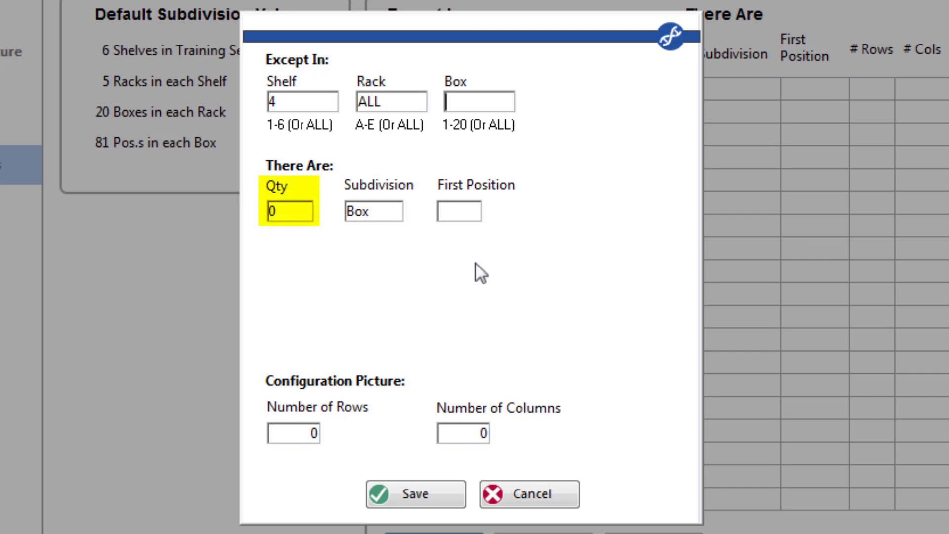
Give the exception 12 boxes, first position 1, 3 rows by 4 columns, and save it.
left_click(301, 216)
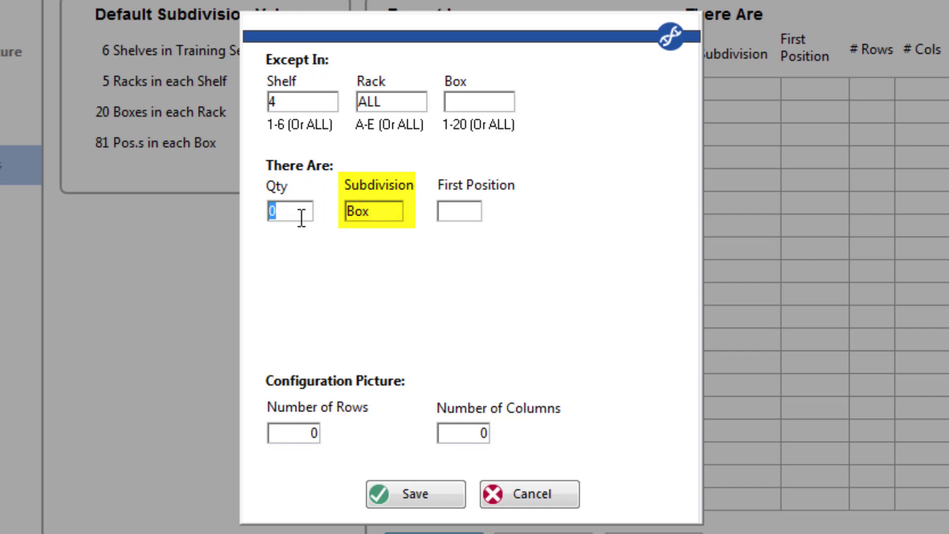
type("12")
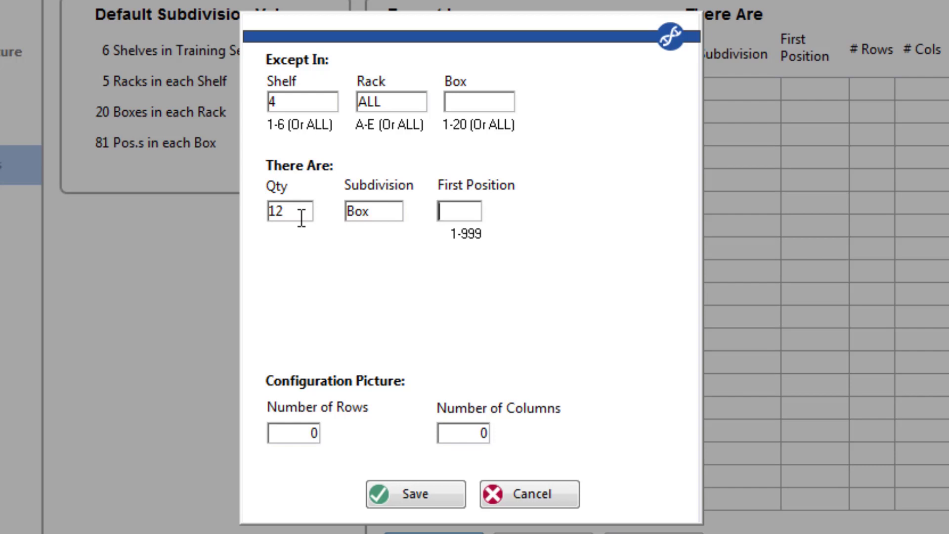
type("1")
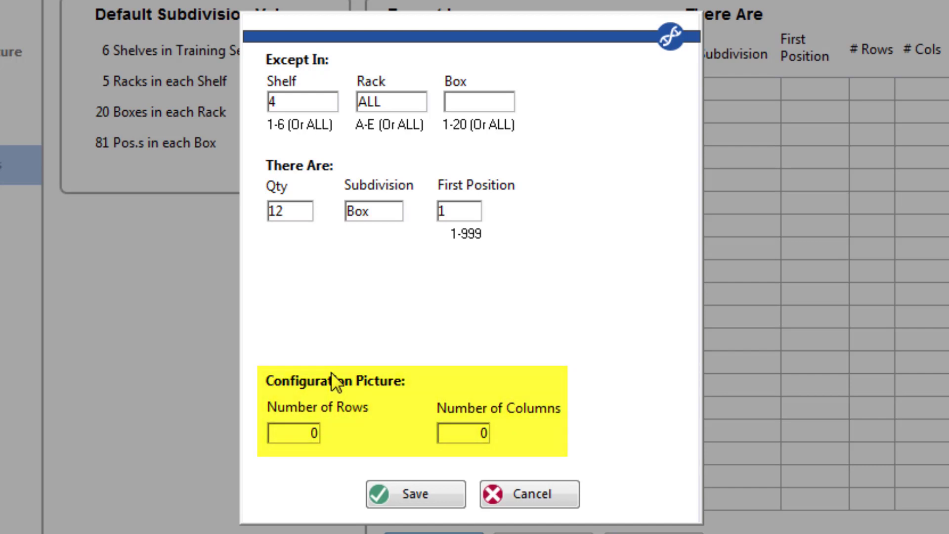
left_click(292, 435)
key("Delete")
type("3")
key("Tab")
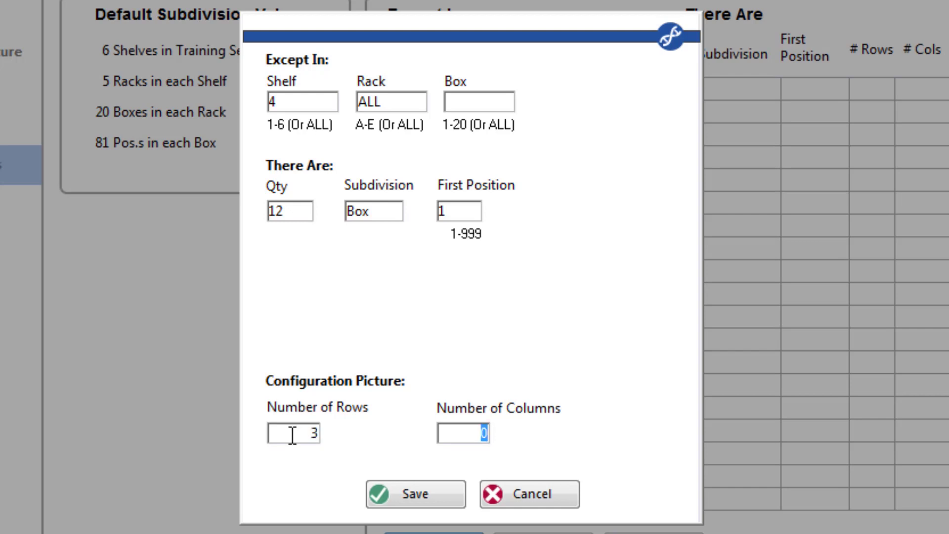
type("4")
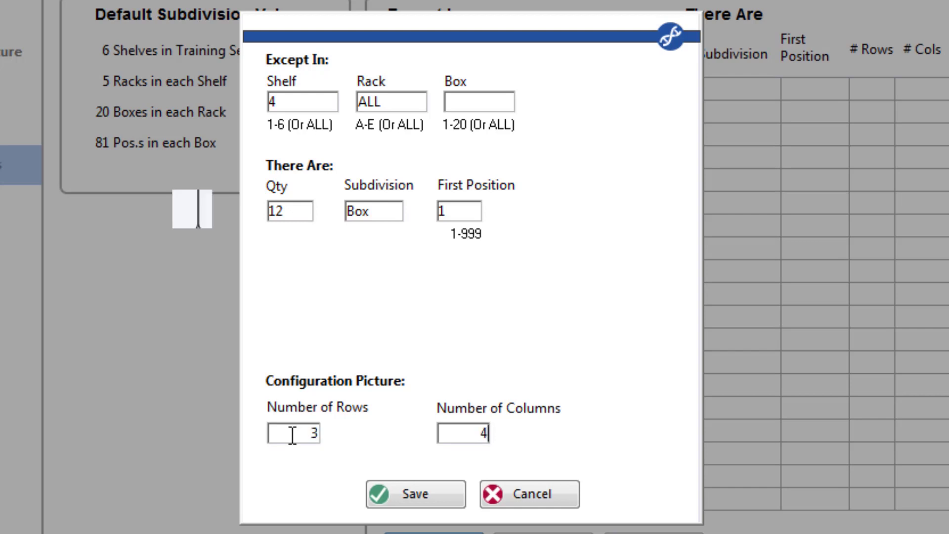
left_click(405, 494)
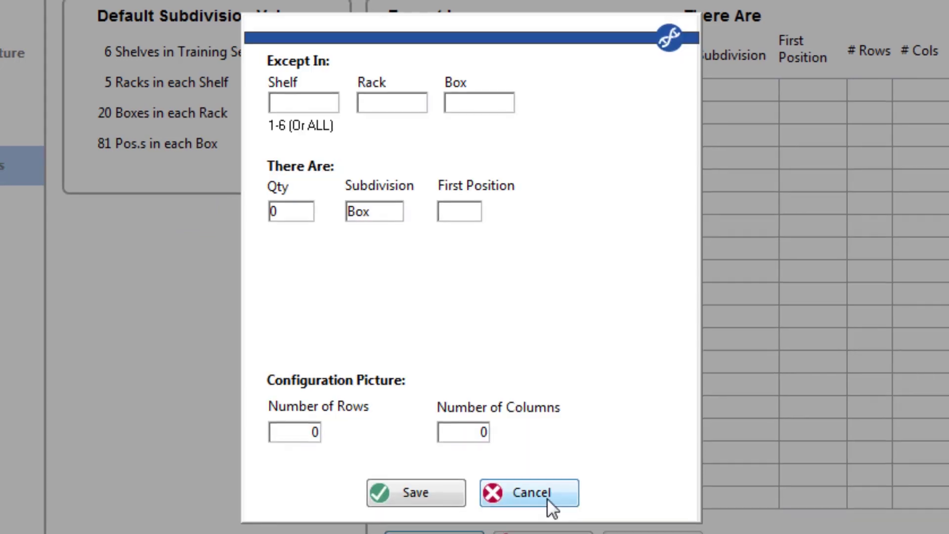
Close the exception window, create the Training Section, and reopen it.
left_click(547, 497)
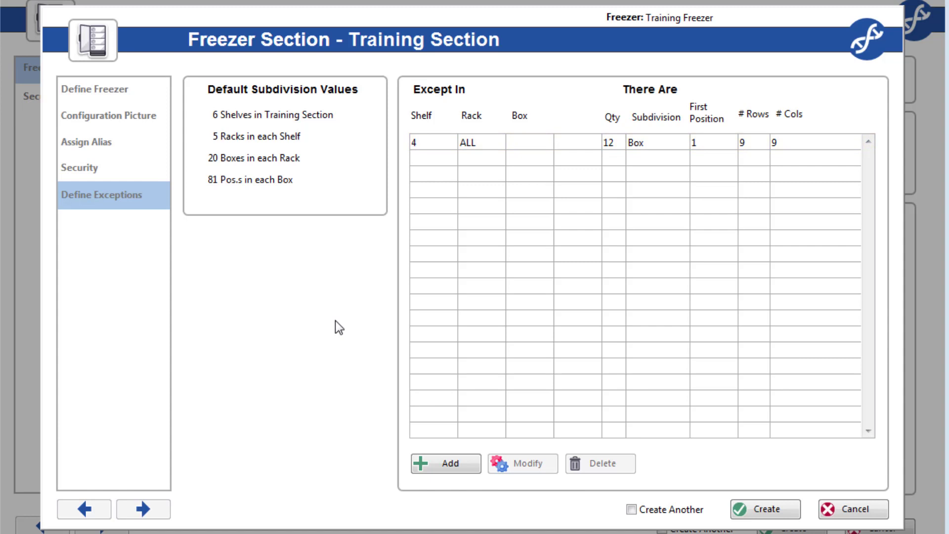
left_click(775, 512)
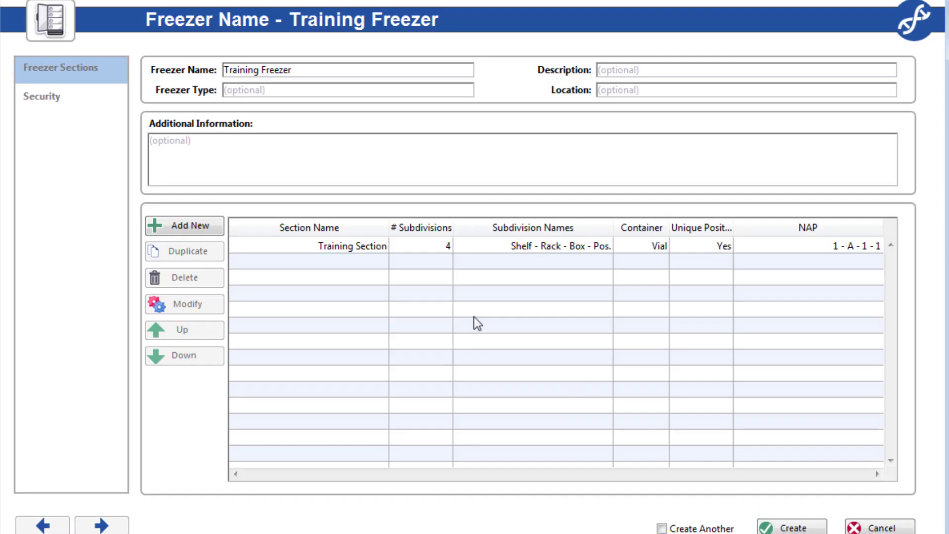
double_click(364, 245)
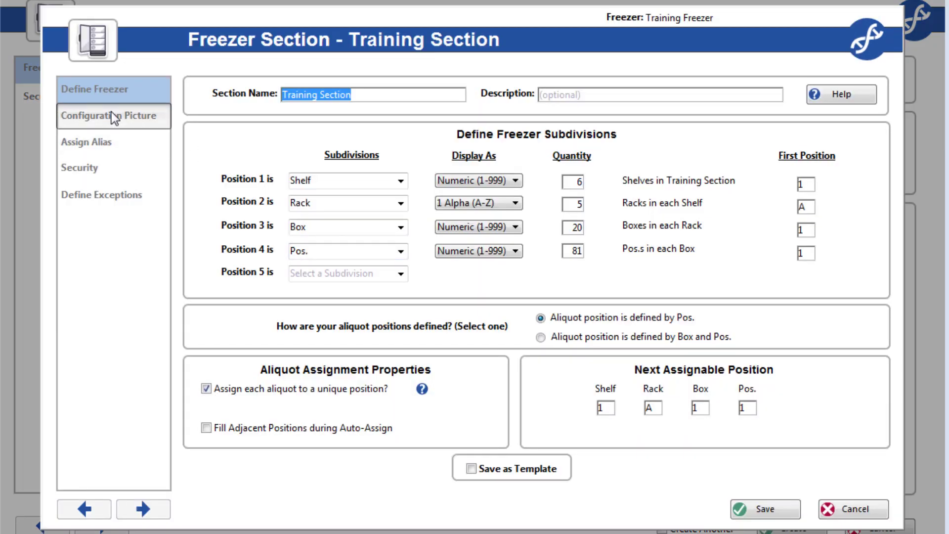
View Shelf 4 in the configuration picture and select Rack A, showing 12 boxes in a 3-by-4 grid.
left_click(112, 112)
double_click(243, 329)
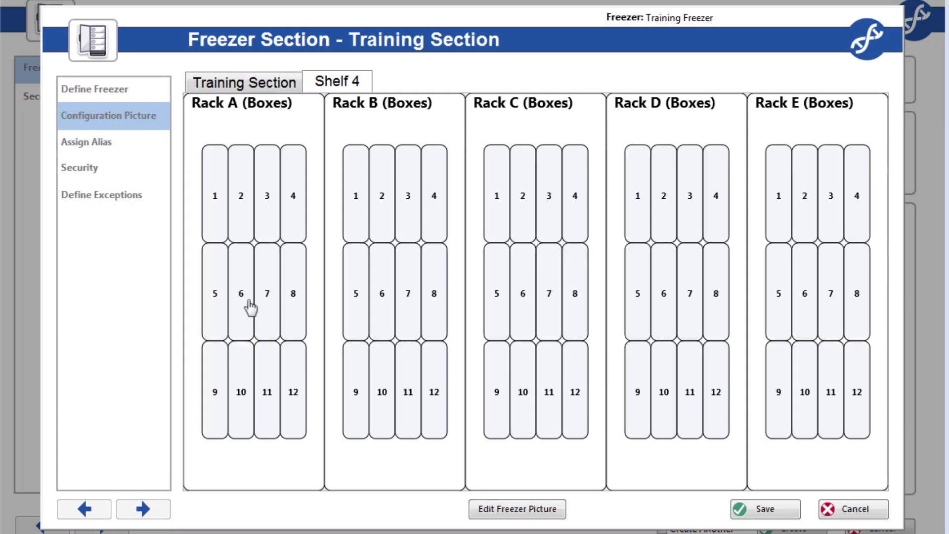
left_click(292, 108)
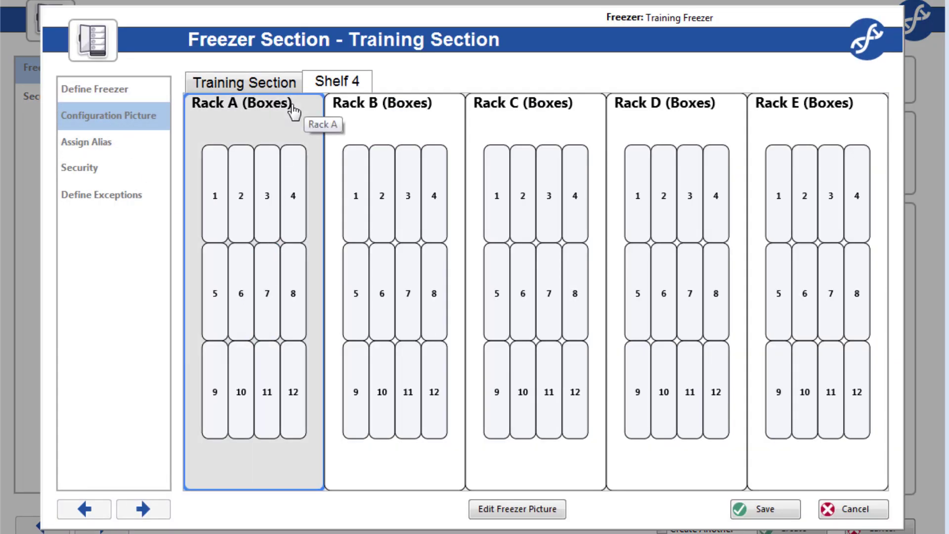